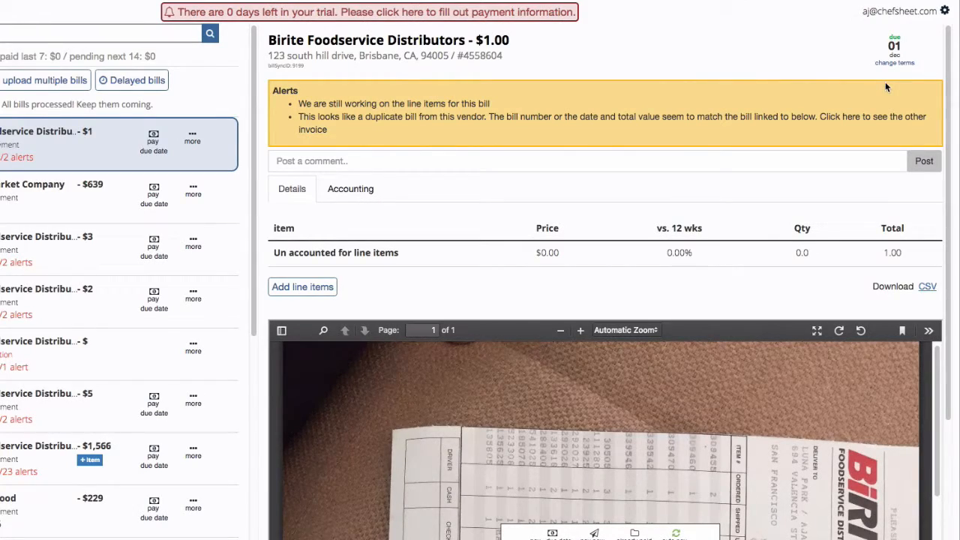
Open the billSync account gear menu to reach the connected ChefSheet app.
click(945, 12)
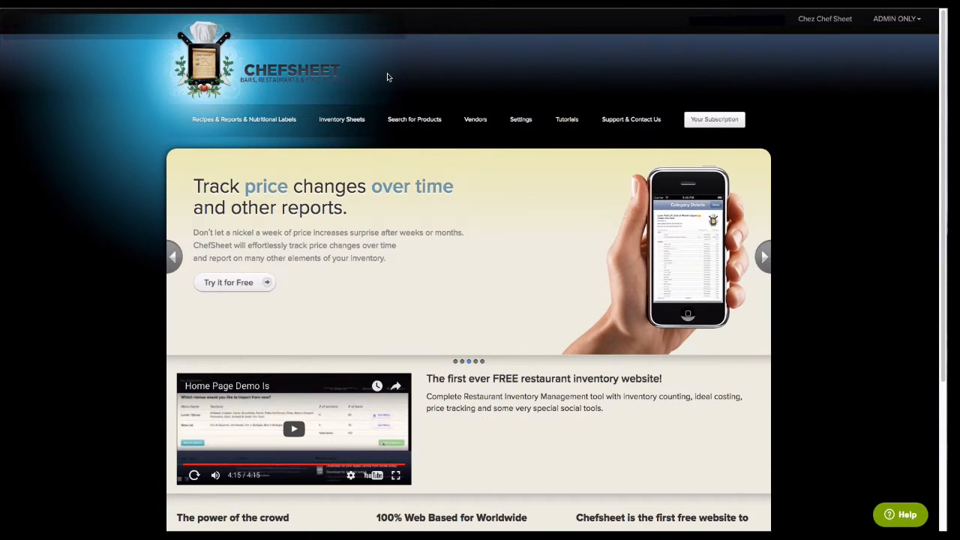
Go to Chefsheet's Inventory Sheets page.
click(353, 122)
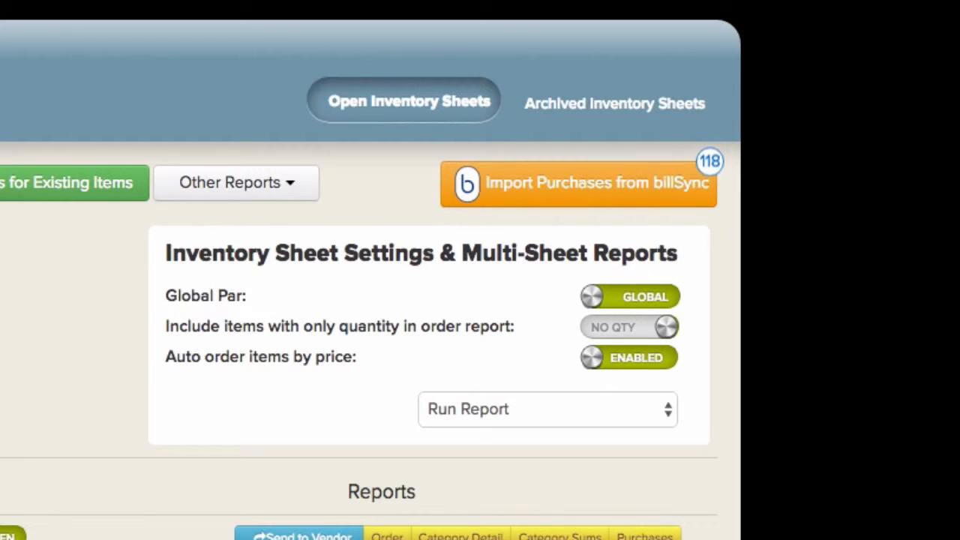
Start importing the 118 billSync purchases to list the Sysco invoice #7 items.
click(657, 195)
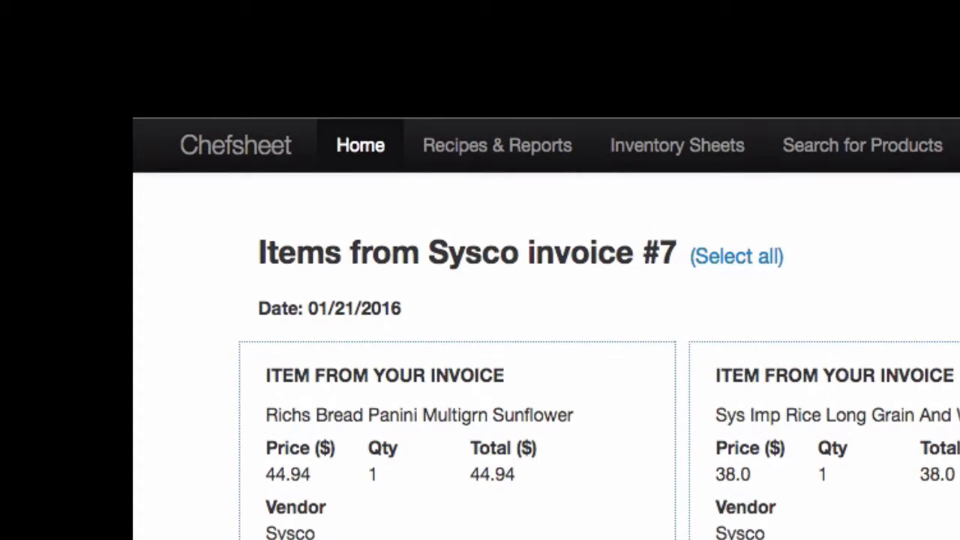
scroll(375, 294, down, 3)
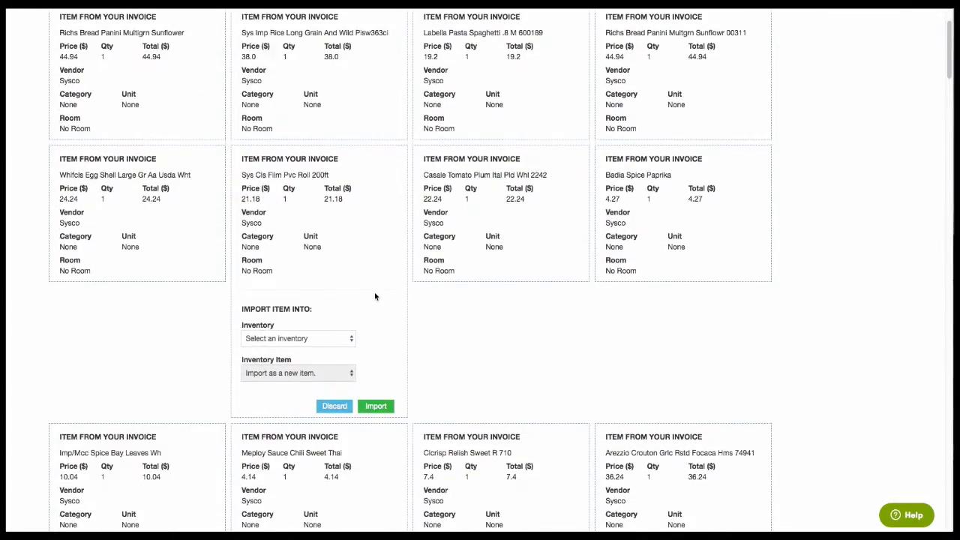
scroll(375, 296, down, 5)
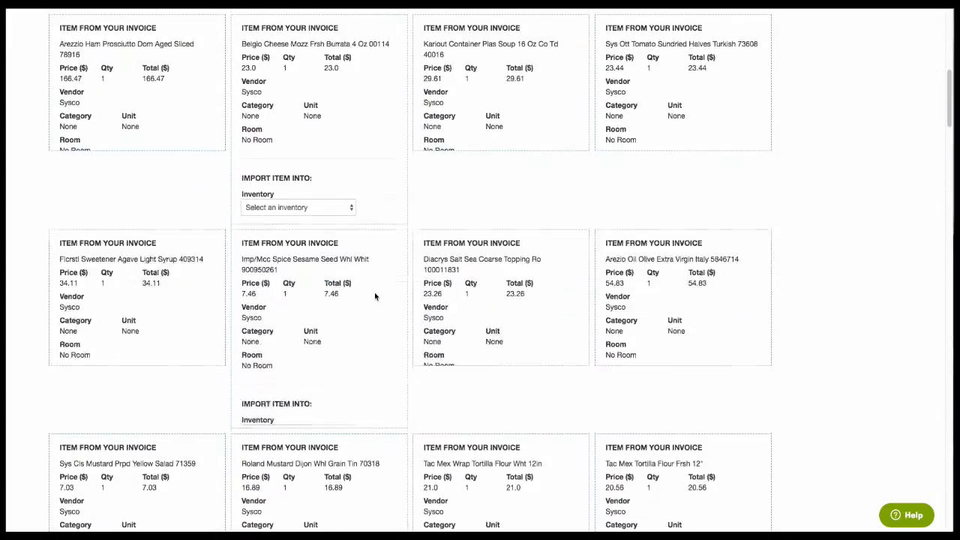
scroll(375, 295, up, 10)
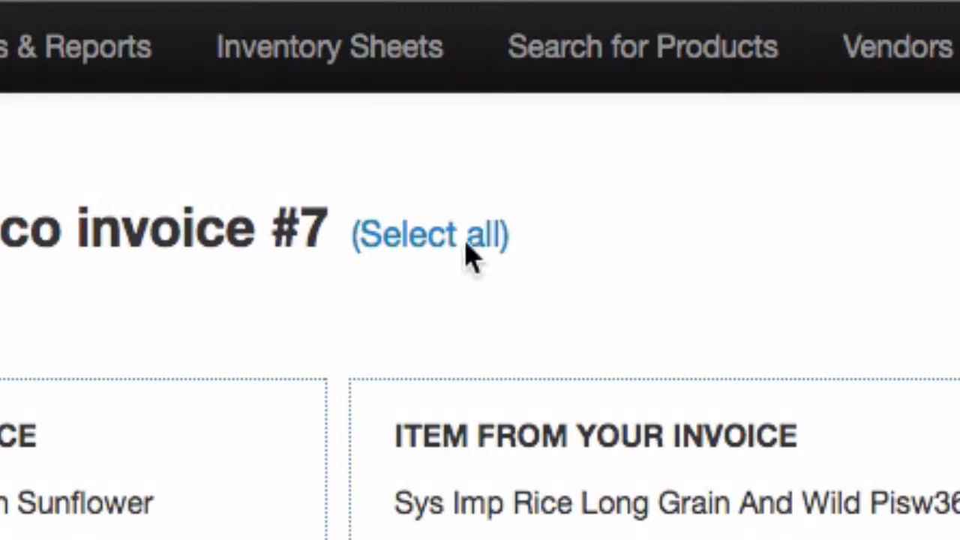
Try selecting the rice and Labella pasta items individually, then reselect all 118 items for category assignment.
click(441, 242)
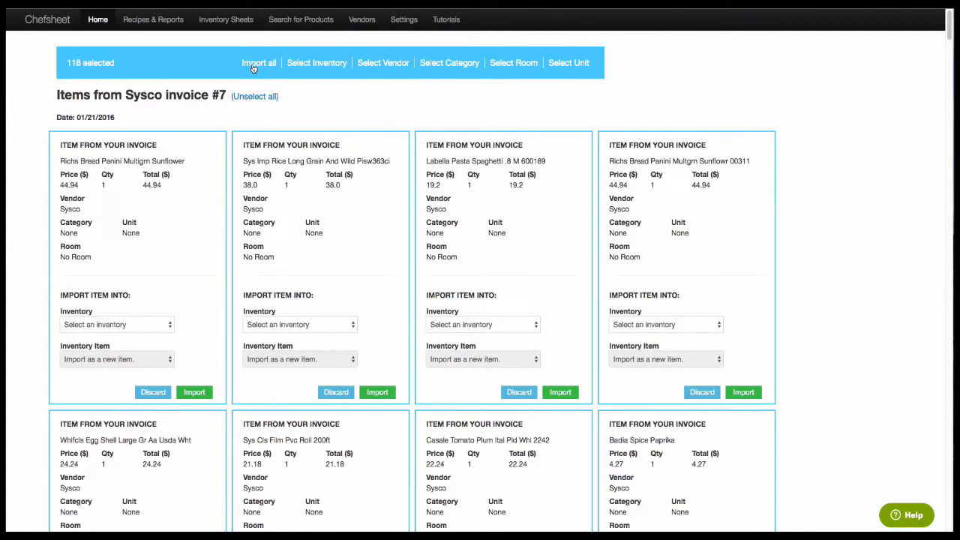
click(248, 98)
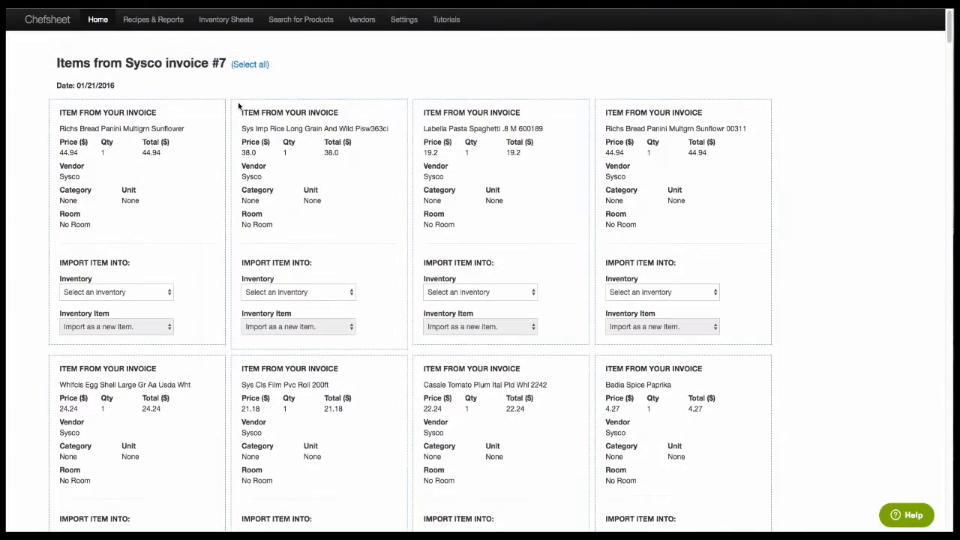
click(208, 125)
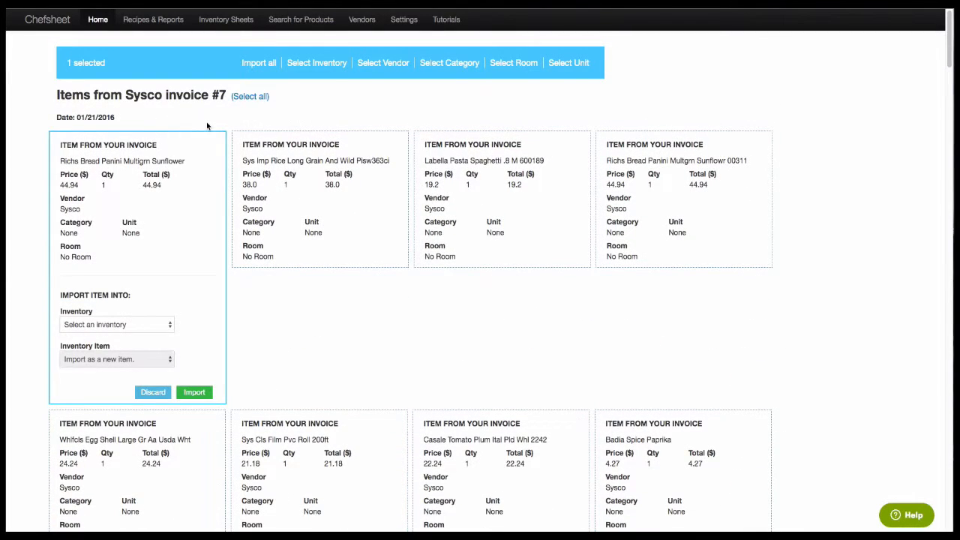
click(251, 143)
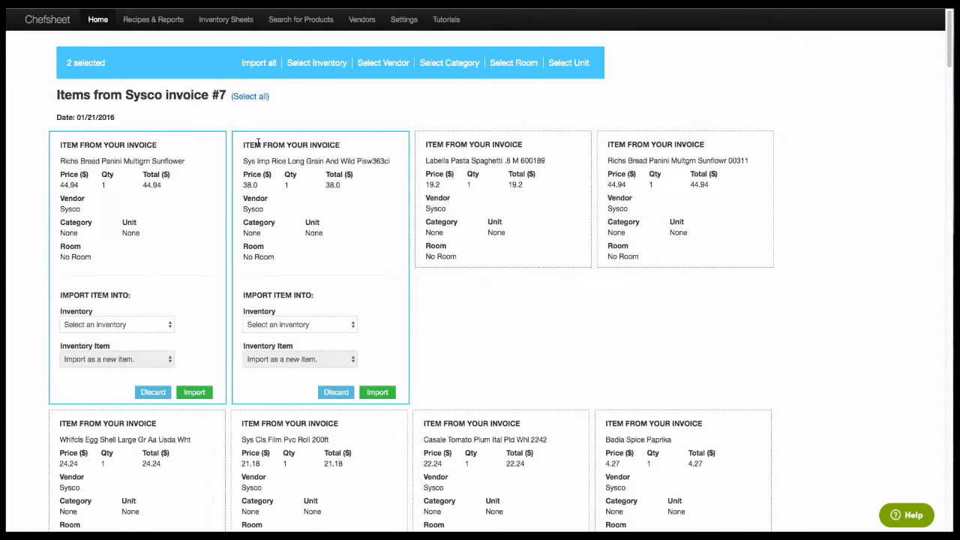
click(487, 161)
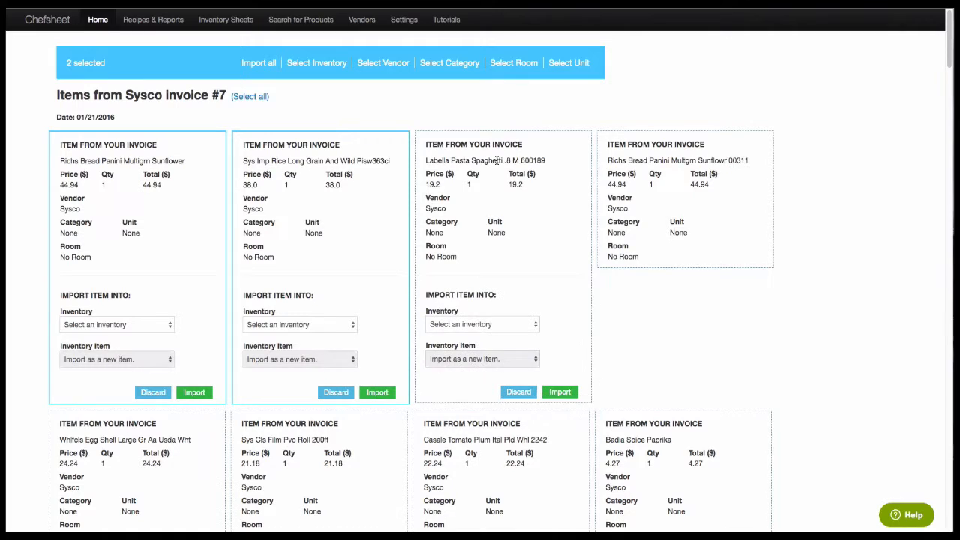
click(259, 99)
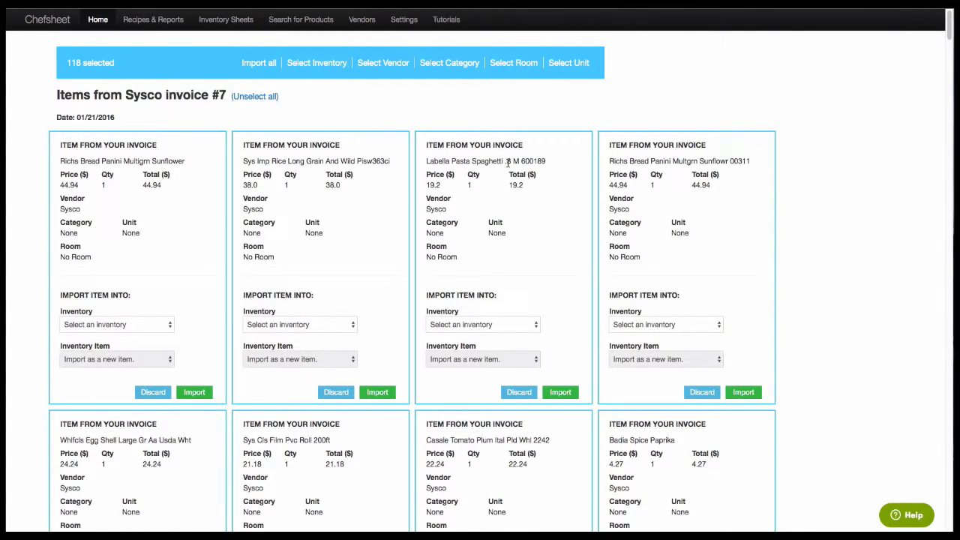
click(482, 162)
click(452, 170)
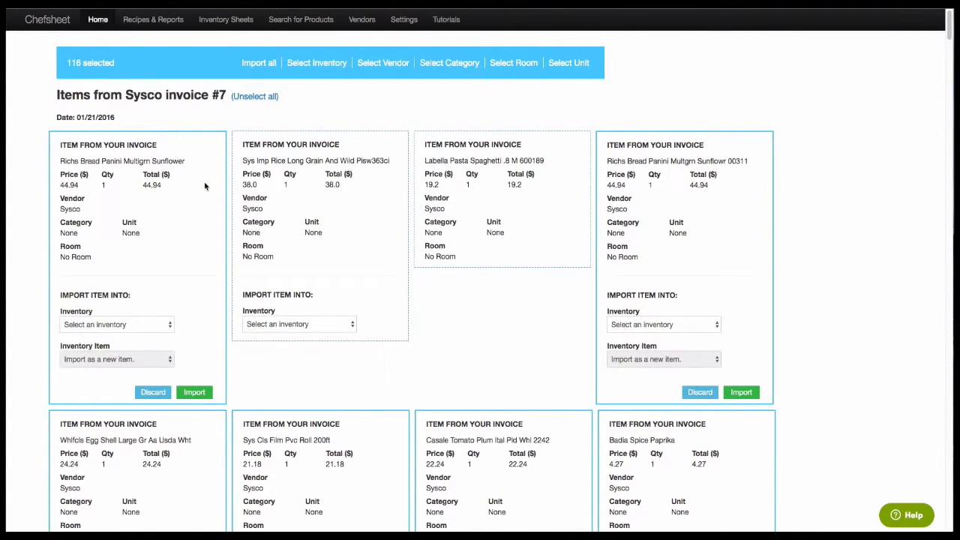
click(468, 64)
Assign category Food and vendor Sysco San Francisco to all selected invoice items.
text(Food)
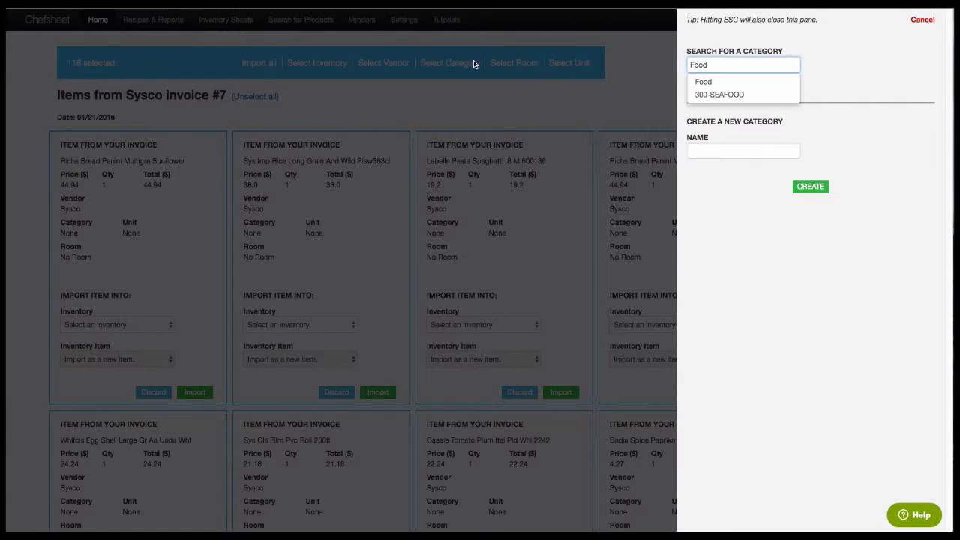
click(701, 81)
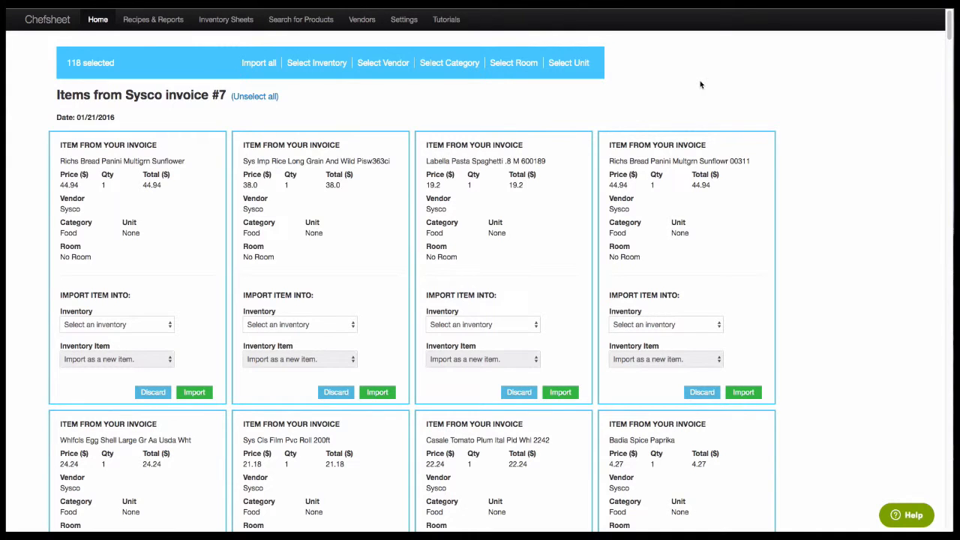
click(379, 66)
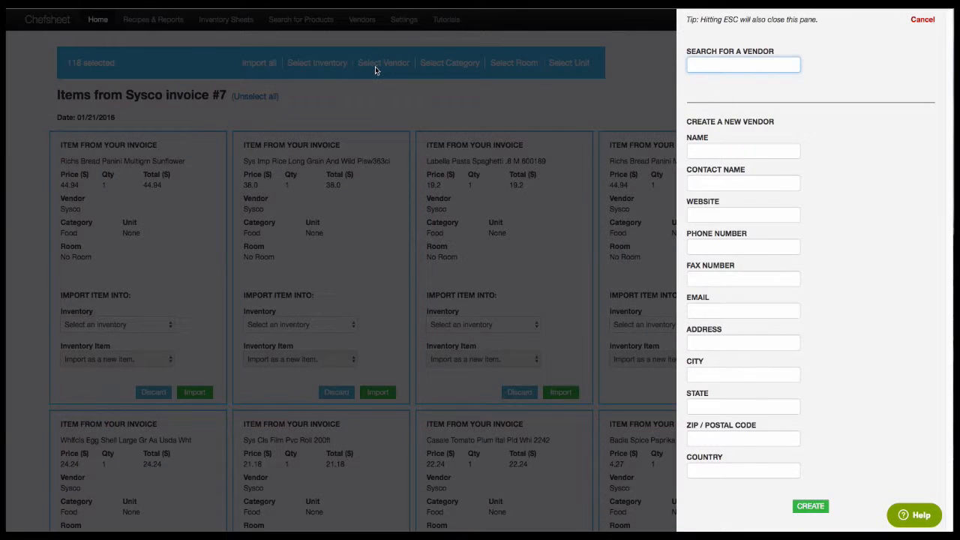
text(sysco)
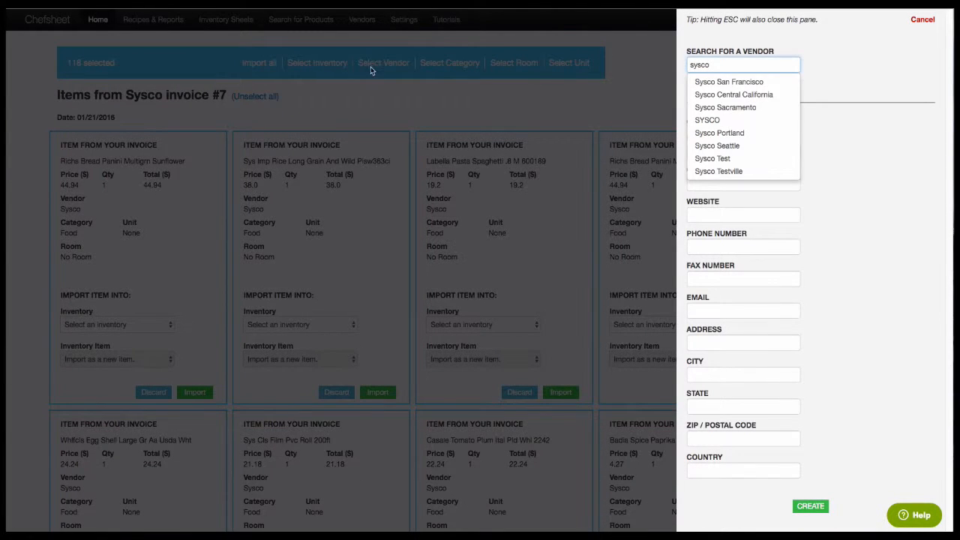
key(Down)
click(731, 82)
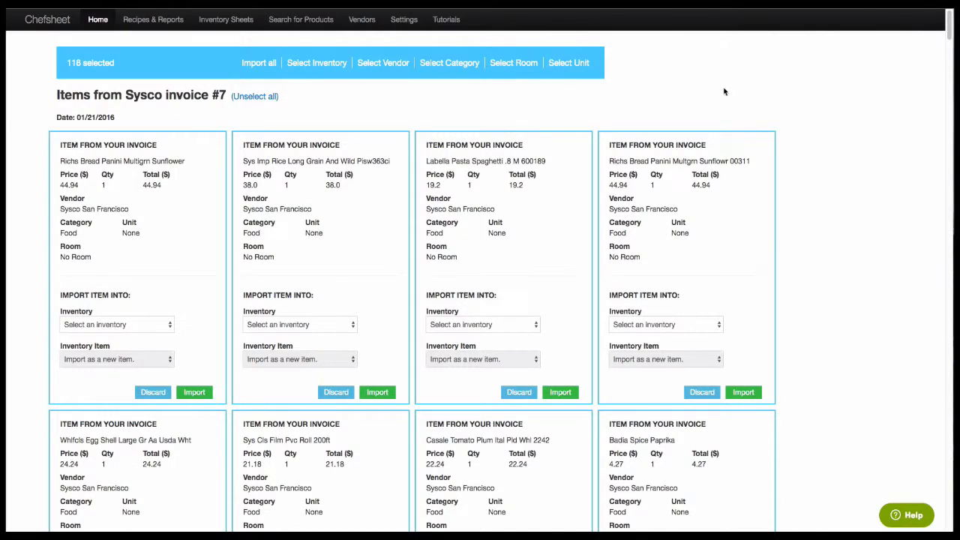
Set the room of all selected items to Back Wall.
click(513, 66)
text(ba)
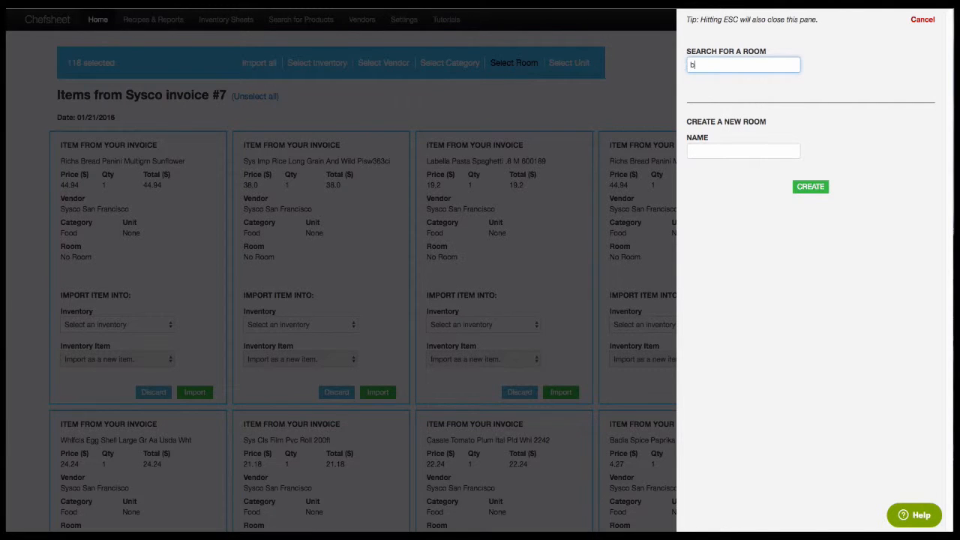
key(BackSpace)
key(BackSpace)
text(back)
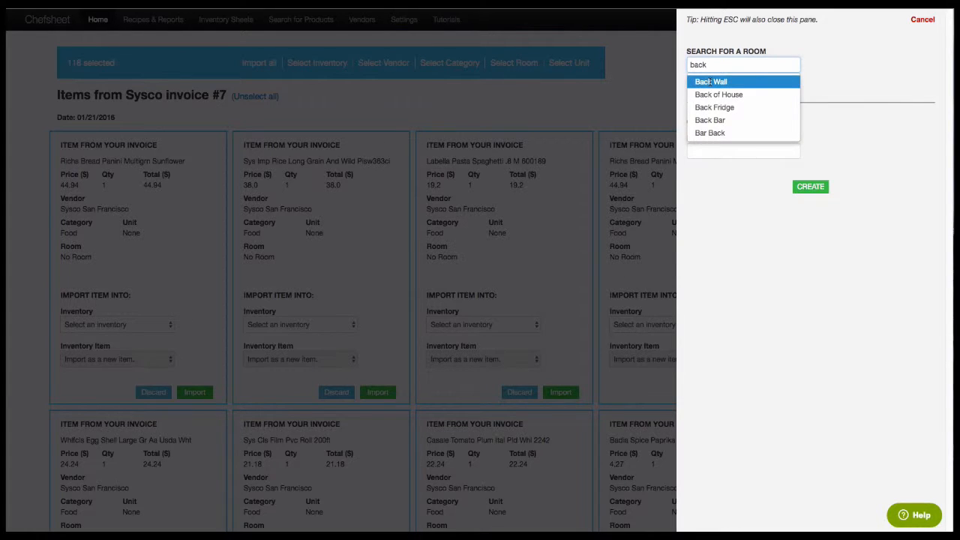
click(709, 82)
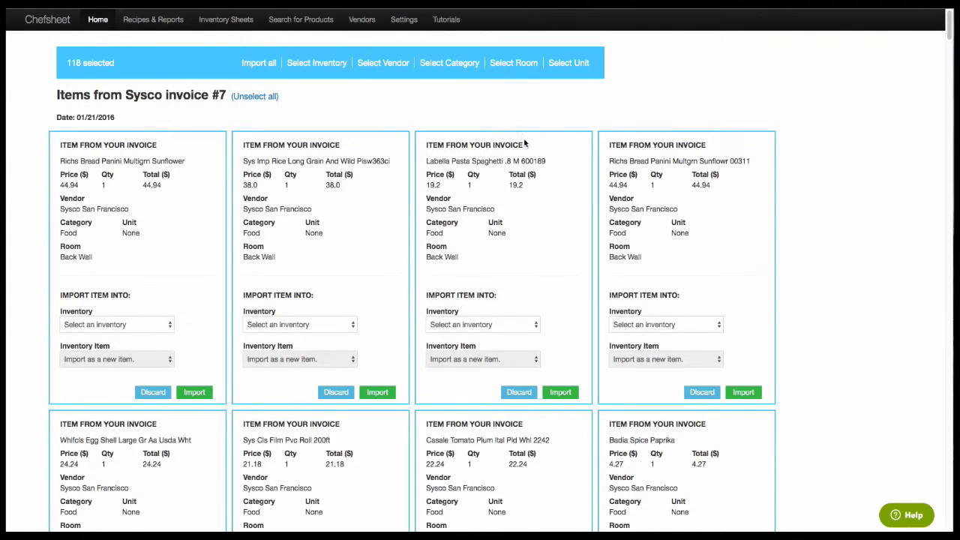
Assign all selected items to the Food Inventory May inventory.
click(301, 68)
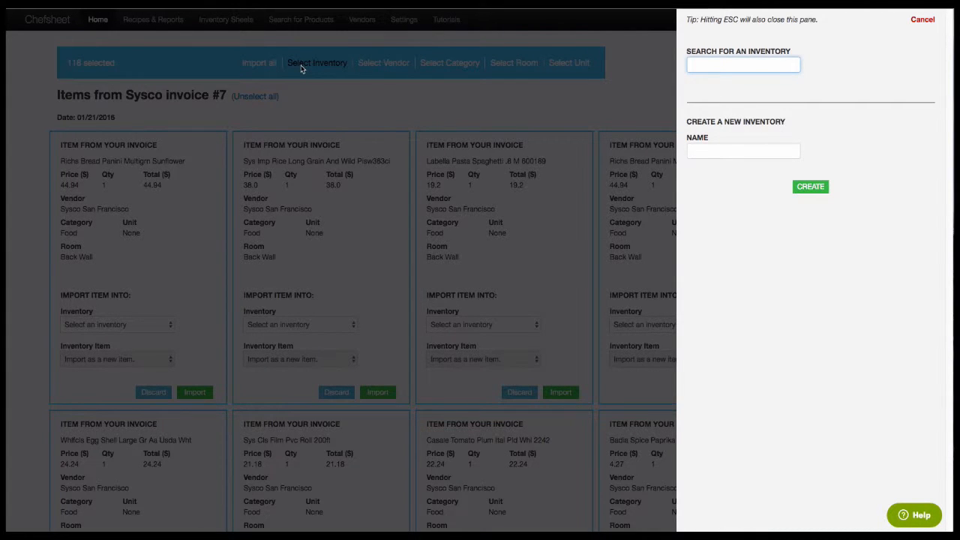
text(may)
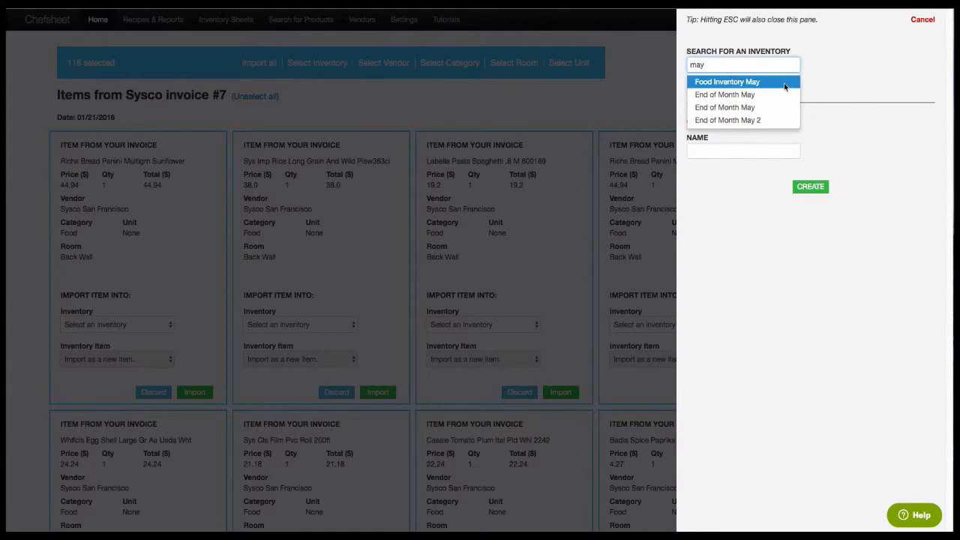
click(783, 84)
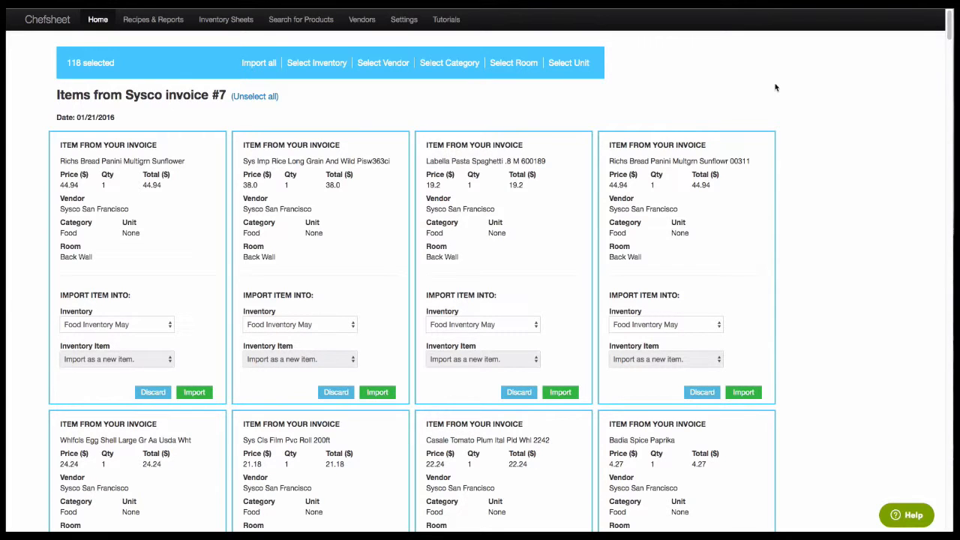
Select only the long-grain rice item, set its unit via 'Cas' search, and import the first item.
click(253, 97)
click(310, 202)
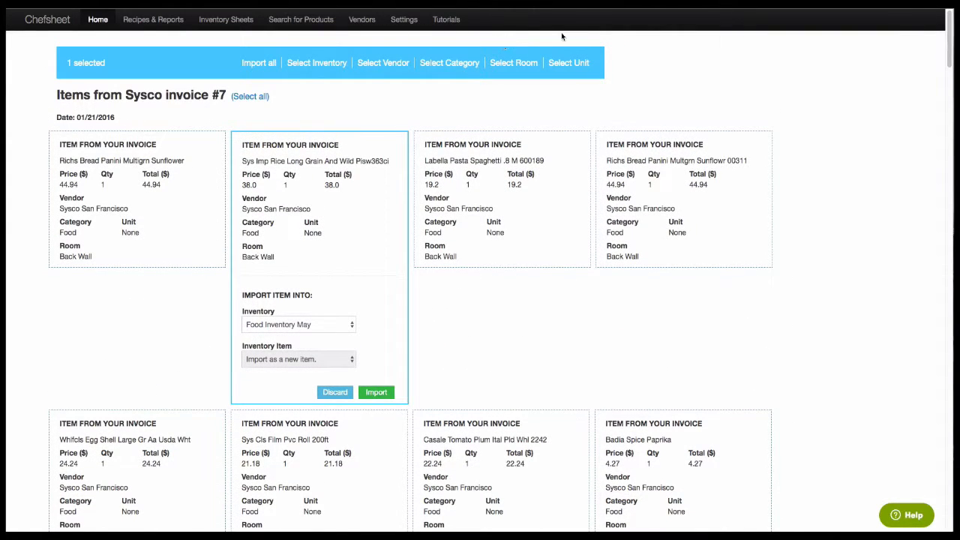
click(570, 62)
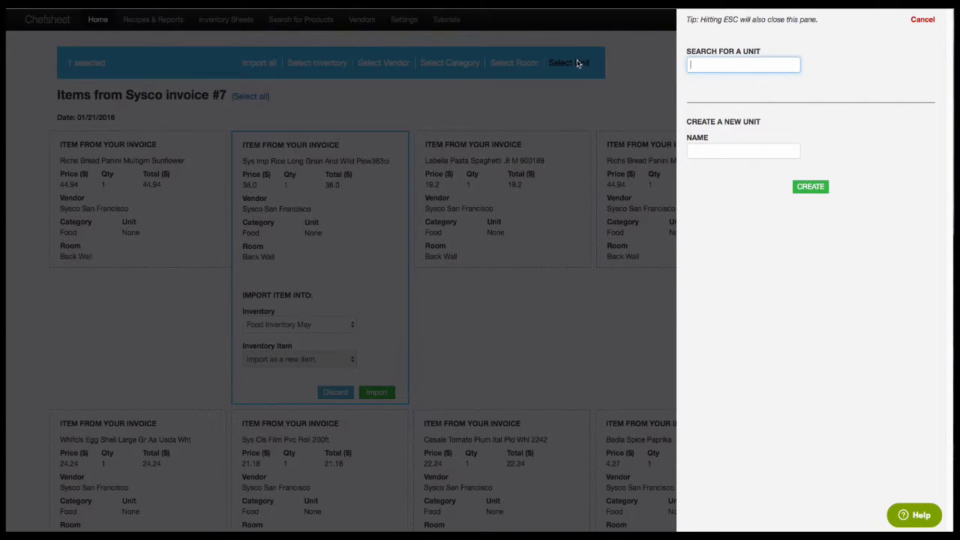
text(Cas)
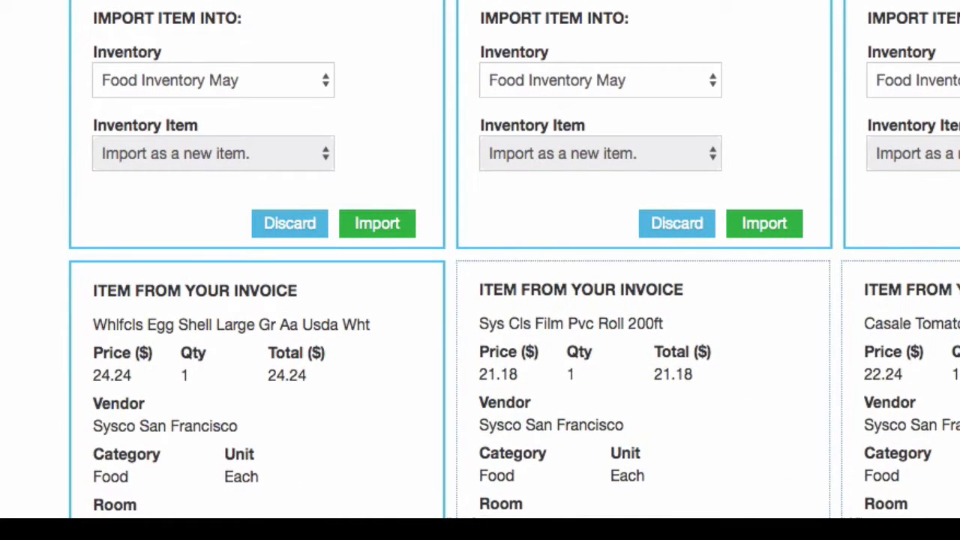
click(378, 224)
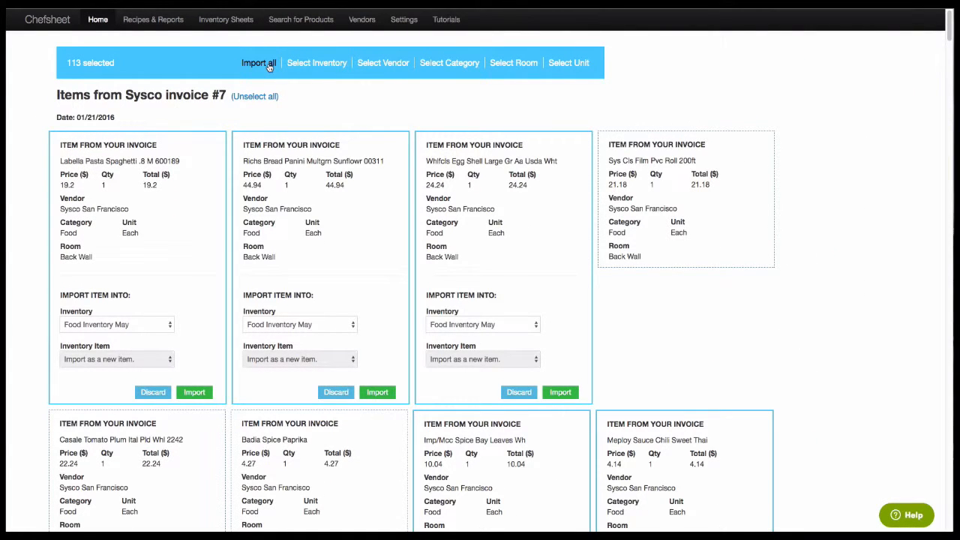
Import all selected items, then list the first card's existing inventory items.
click(266, 66)
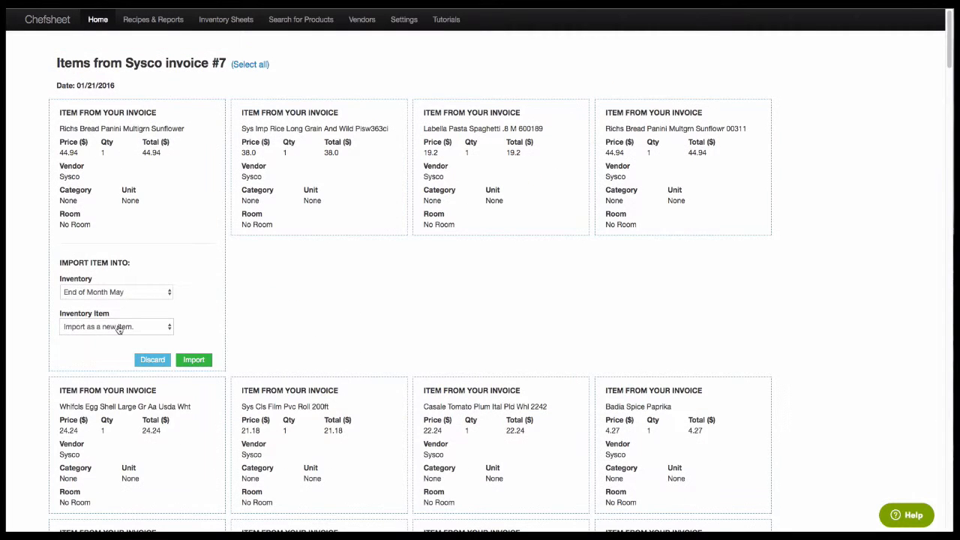
click(119, 328)
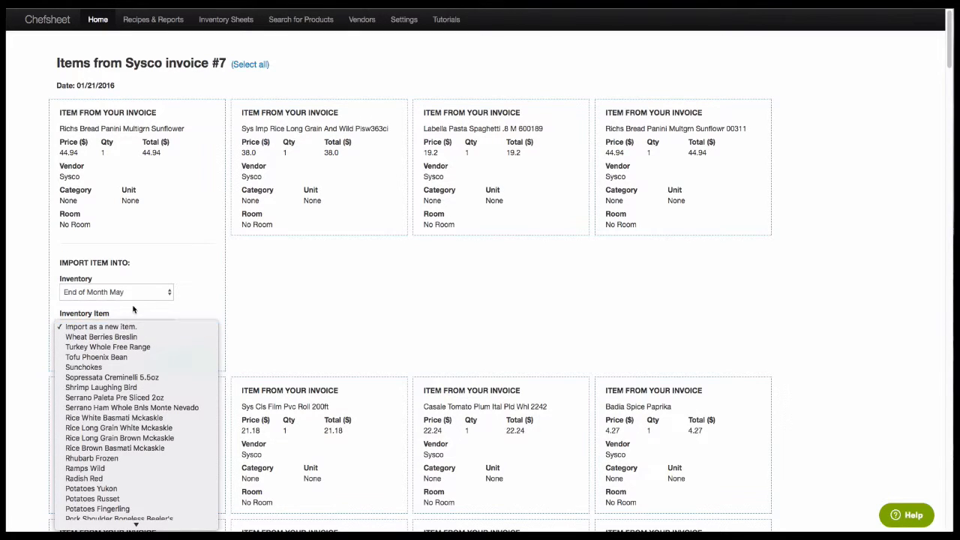
Match the first invoice item to existing inventory item Rice Brown Basmati Mckaskle.
click(135, 310)
click(126, 326)
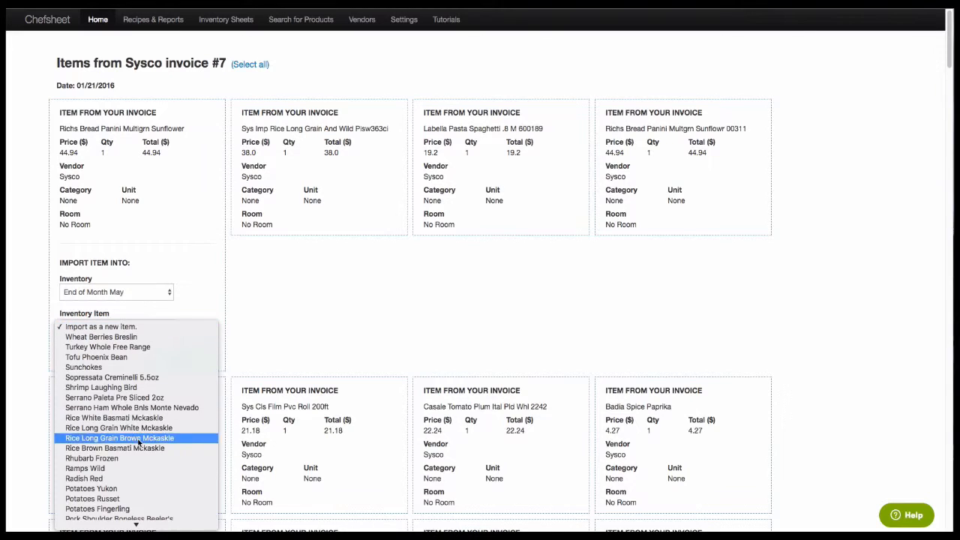
key(Escape)
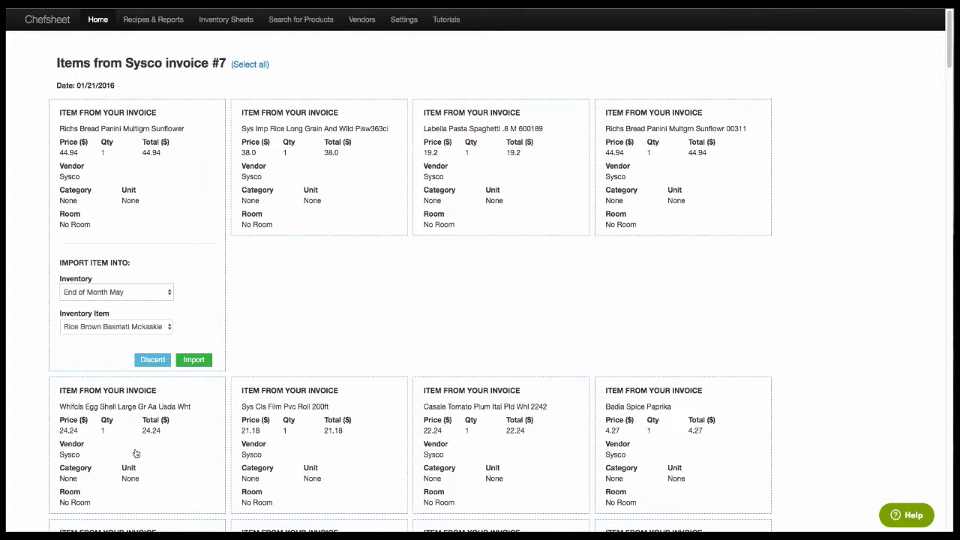
click(135, 451)
Import the matched bread panini item, then view the Purchases and Tracking Consumption tutorial.
click(194, 360)
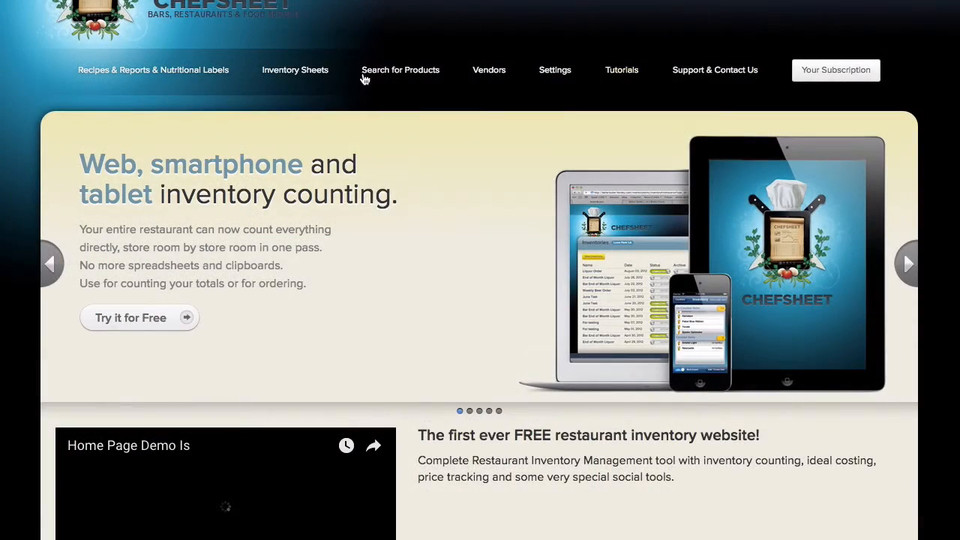
click(625, 72)
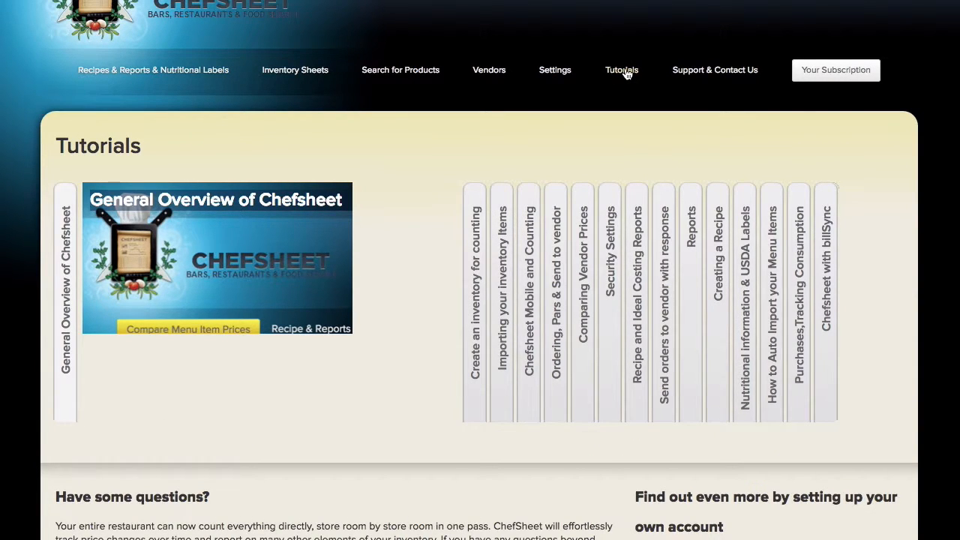
click(798, 283)
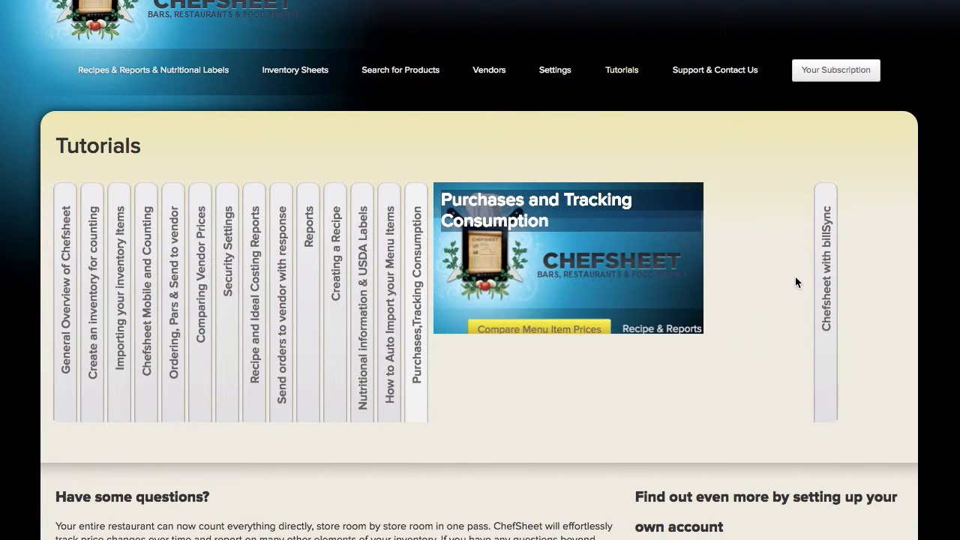